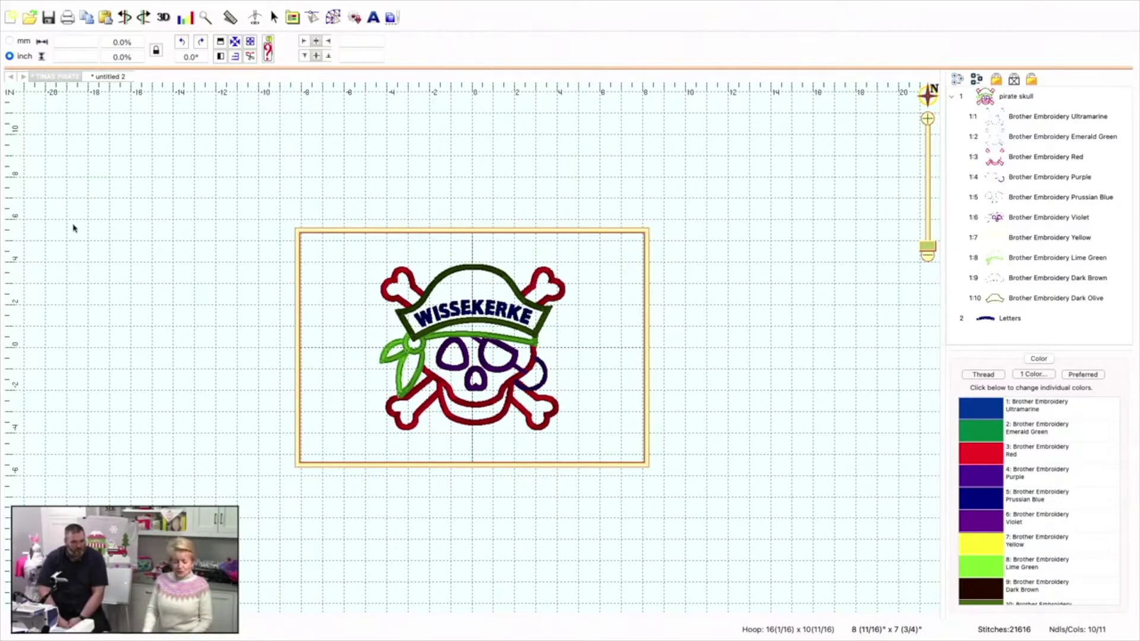
{"action": "left_click", "coordinate": [112, 77]}
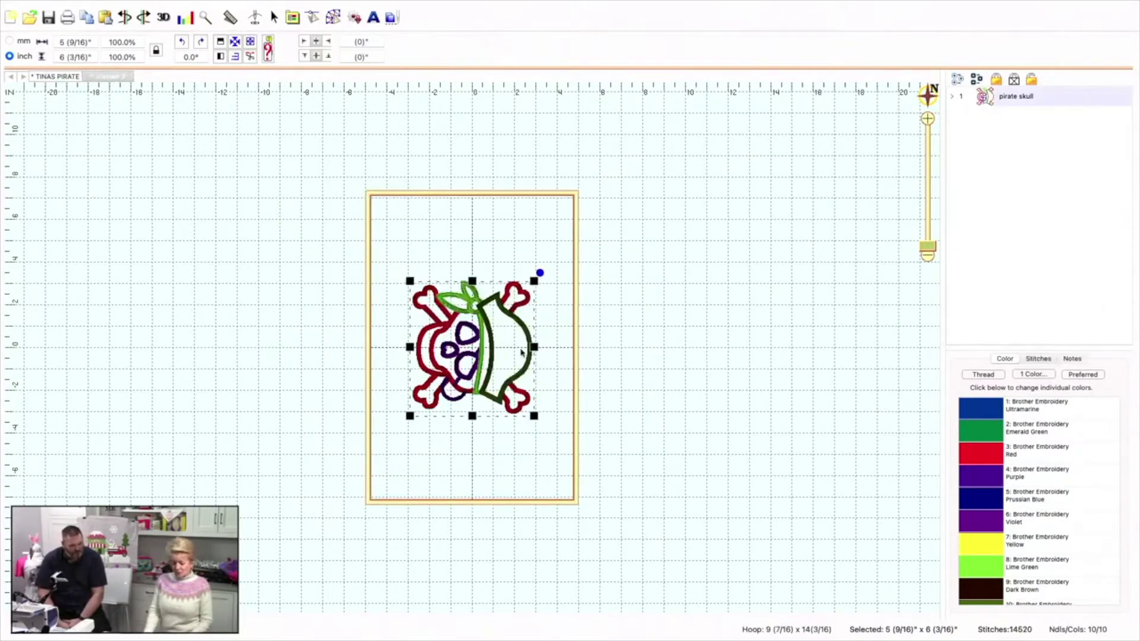
{"action": "key", "text": "Escape"}
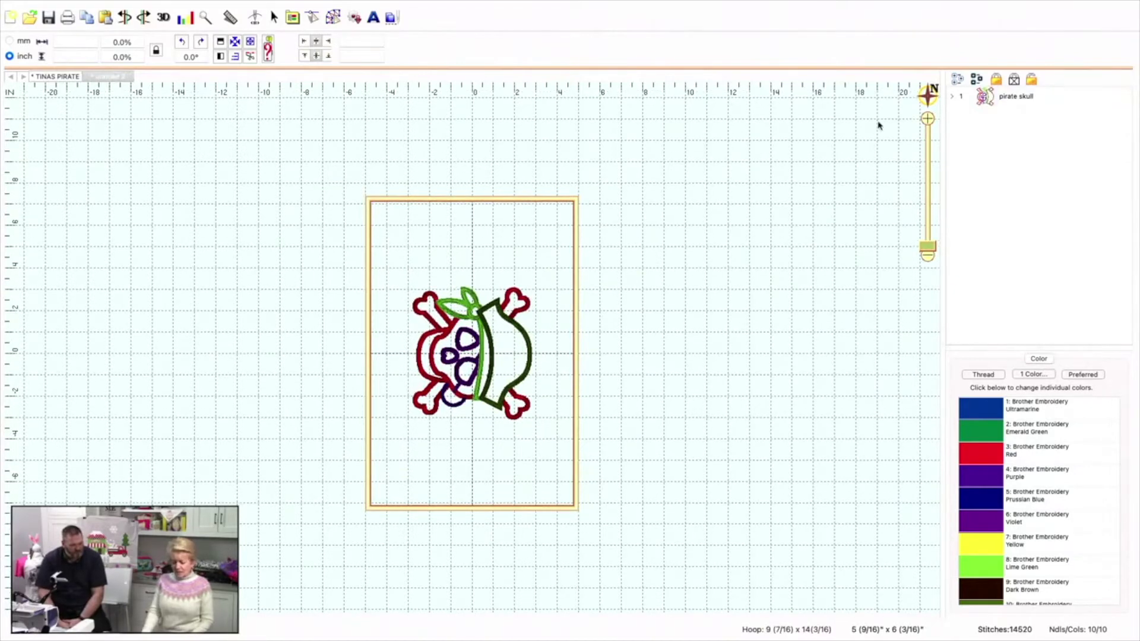
{"action": "left_click", "coordinate": [1001, 99]}
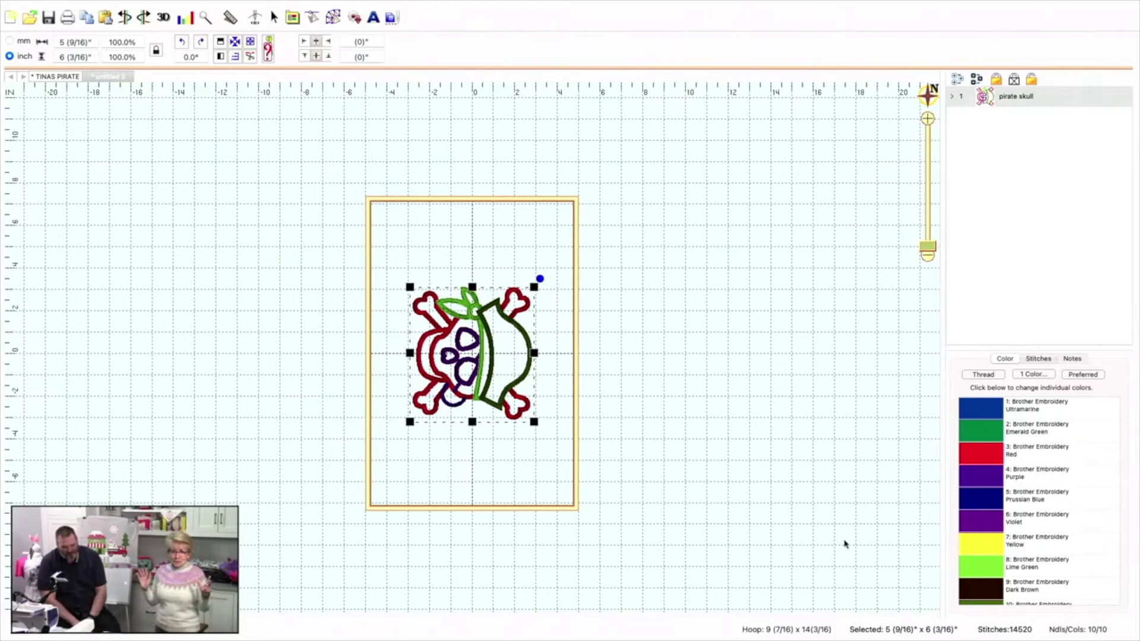
Resize the pirate skull to 8" wide, scaling it to 144.5% (8" by 8 15/16").
{"action": "scroll", "coordinate": [693, 440], "scroll_direction": "down", "scroll_amount": 1}
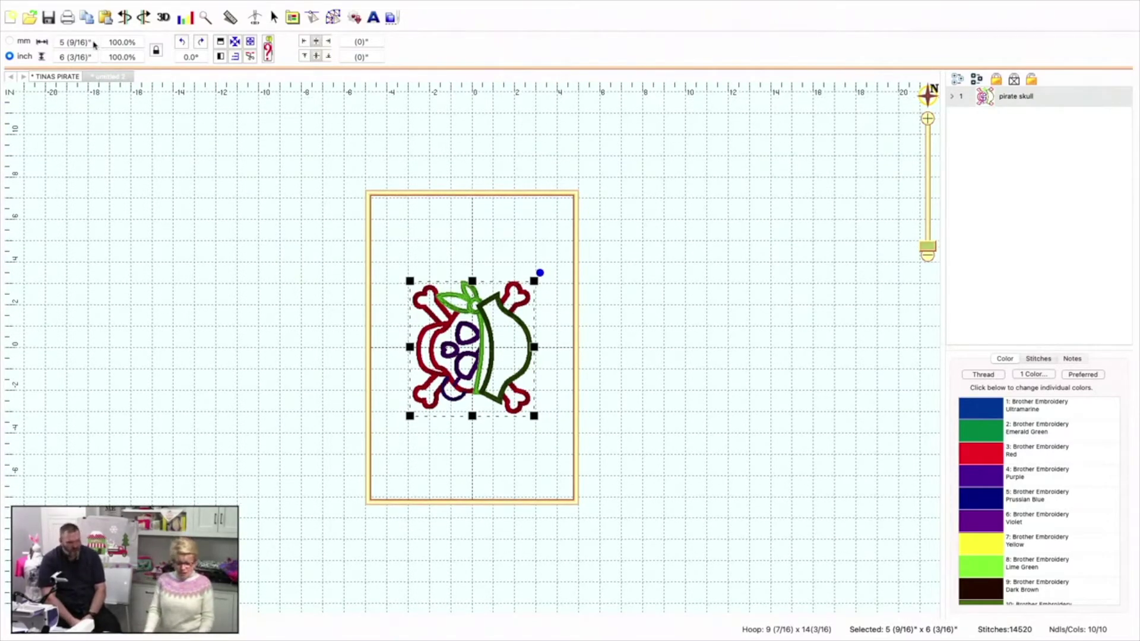
{"action": "left_click_drag", "start_coordinate": [95, 46], "coordinate": [50, 41]}
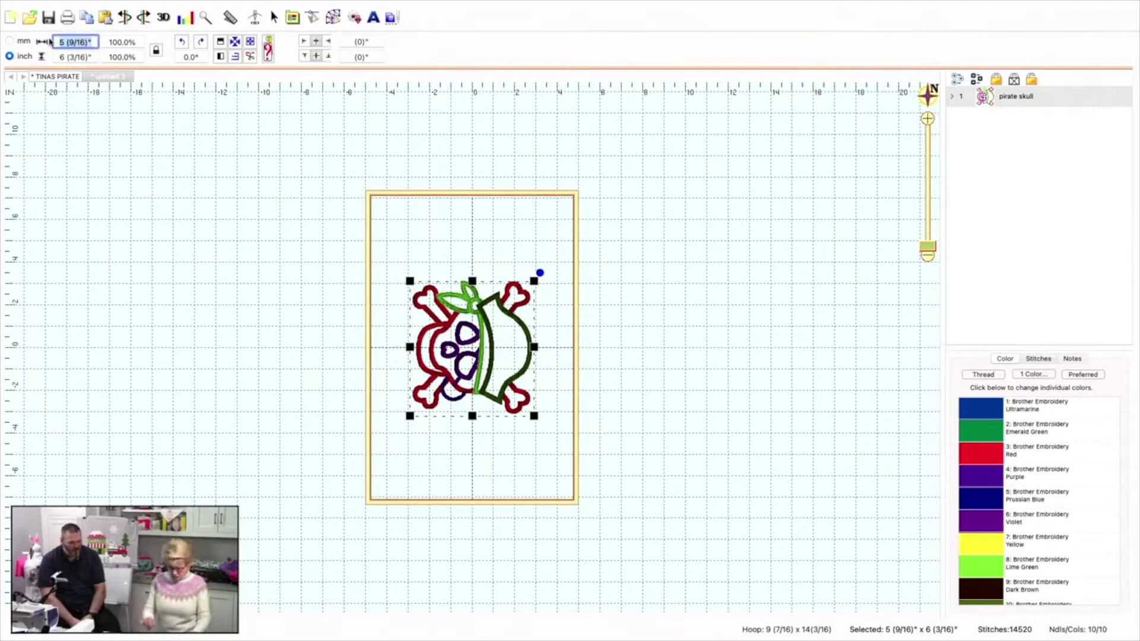
{"action": "type", "text": "8"}
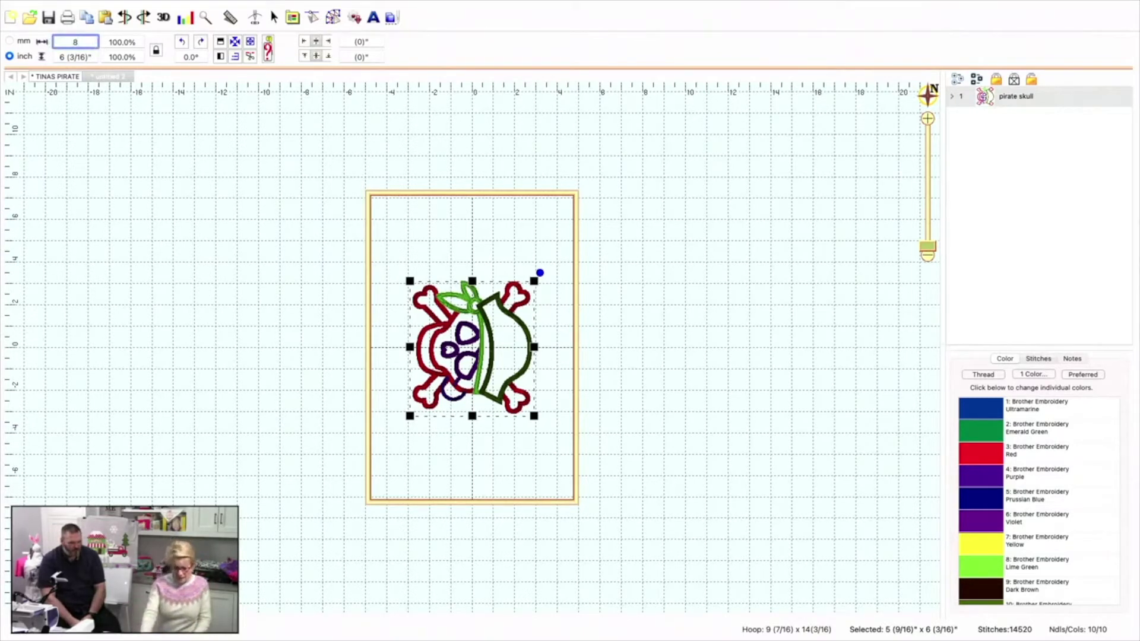
{"action": "key", "text": "Return"}
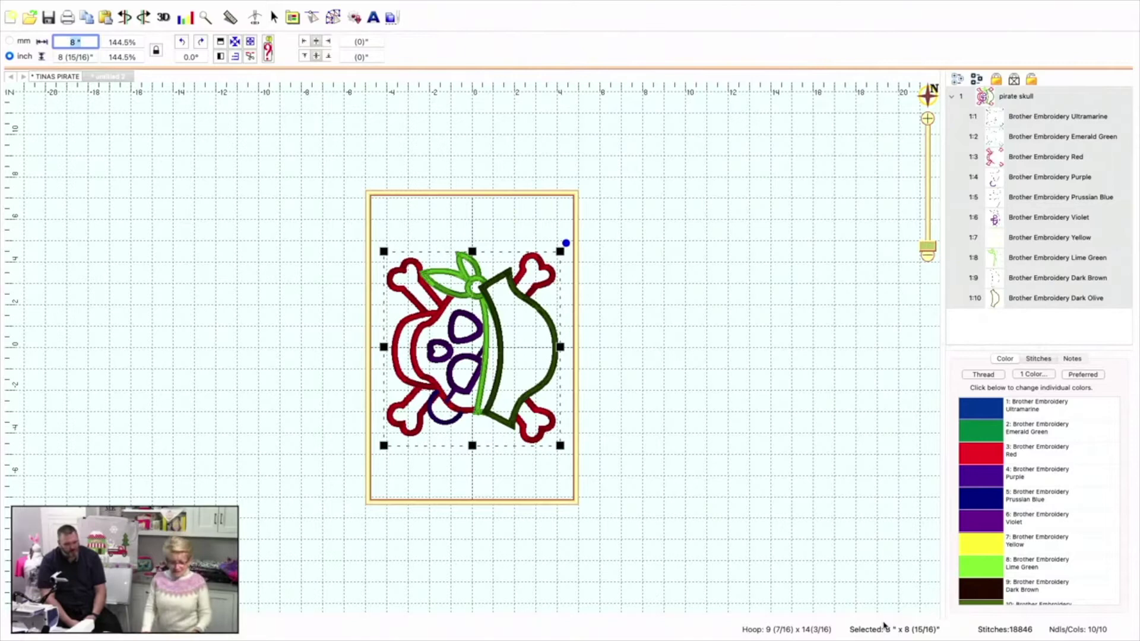
{"action": "type", "text": "2"}
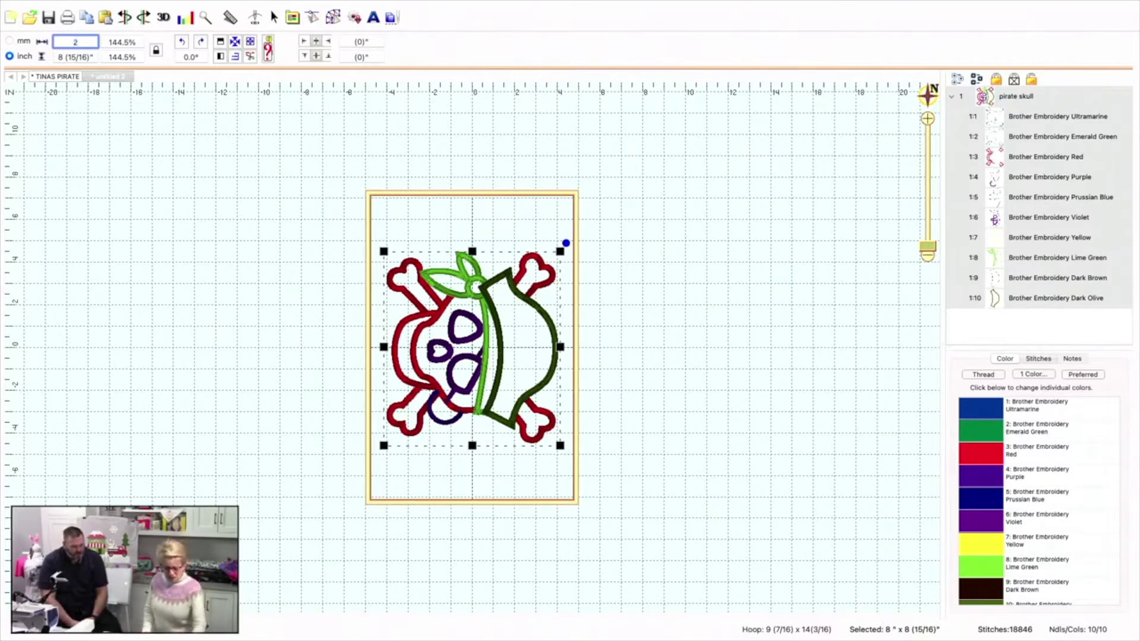
{"action": "key", "text": "Return"}
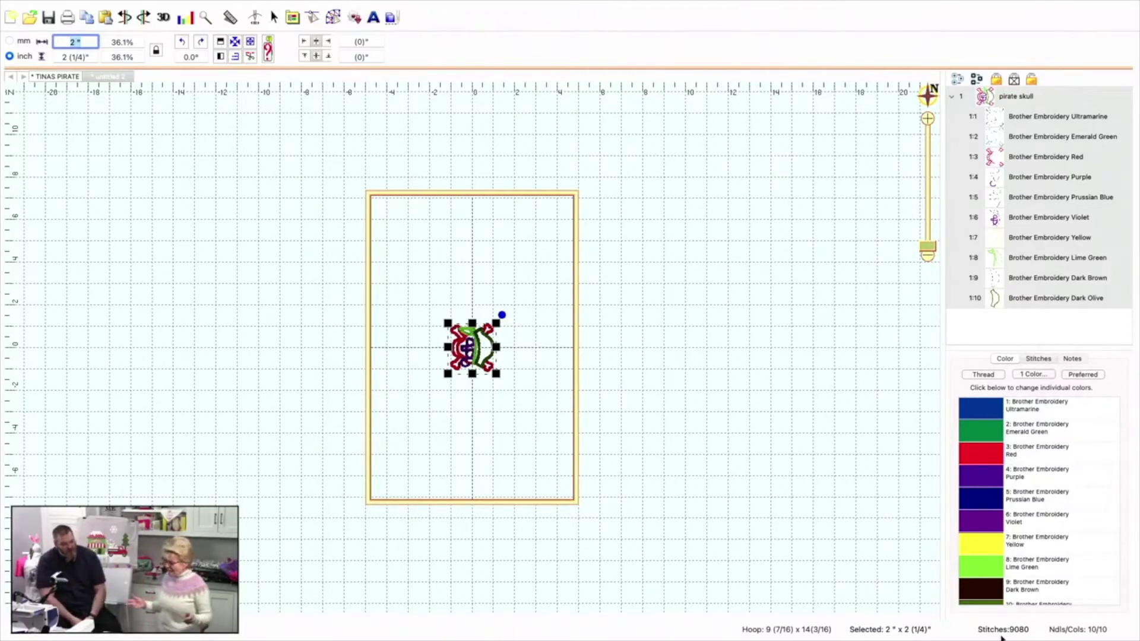
{"action": "type", "text": "8"}
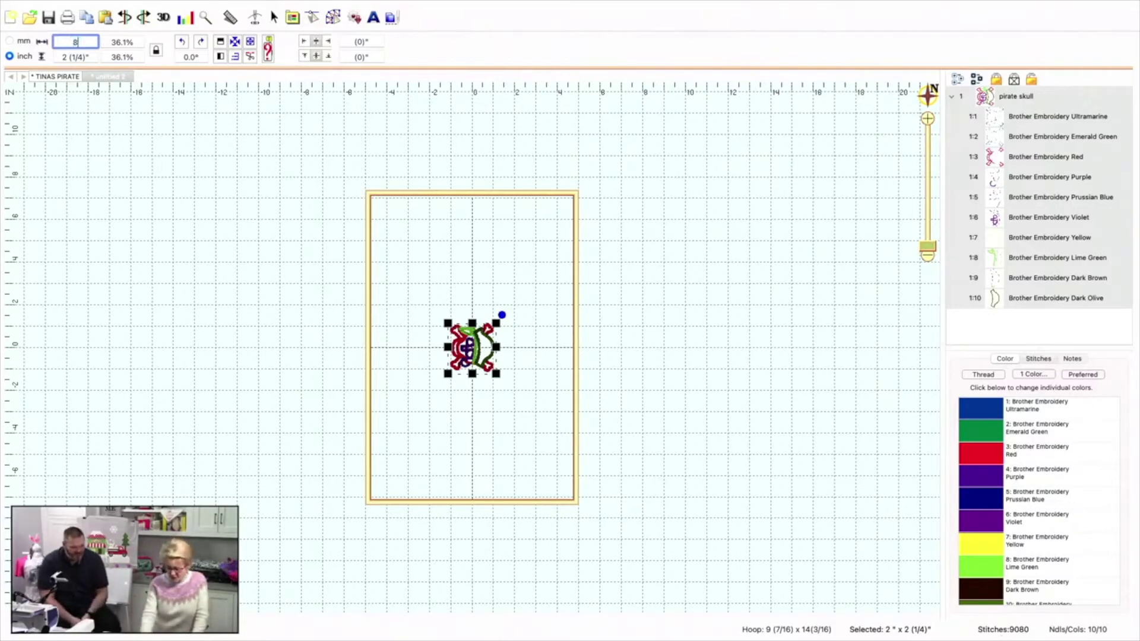
{"action": "key", "text": "Return"}
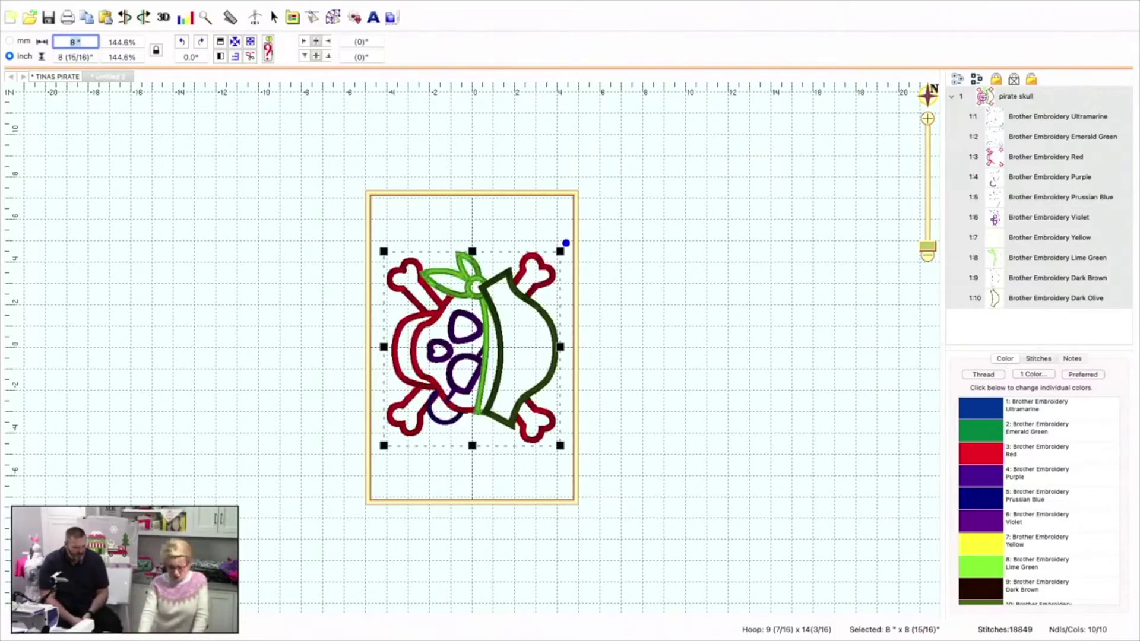
Rotate the hoop to landscape 14x9 and turn the skull 90° so it stands upright.
{"action": "left_click", "coordinate": [799, 632]}
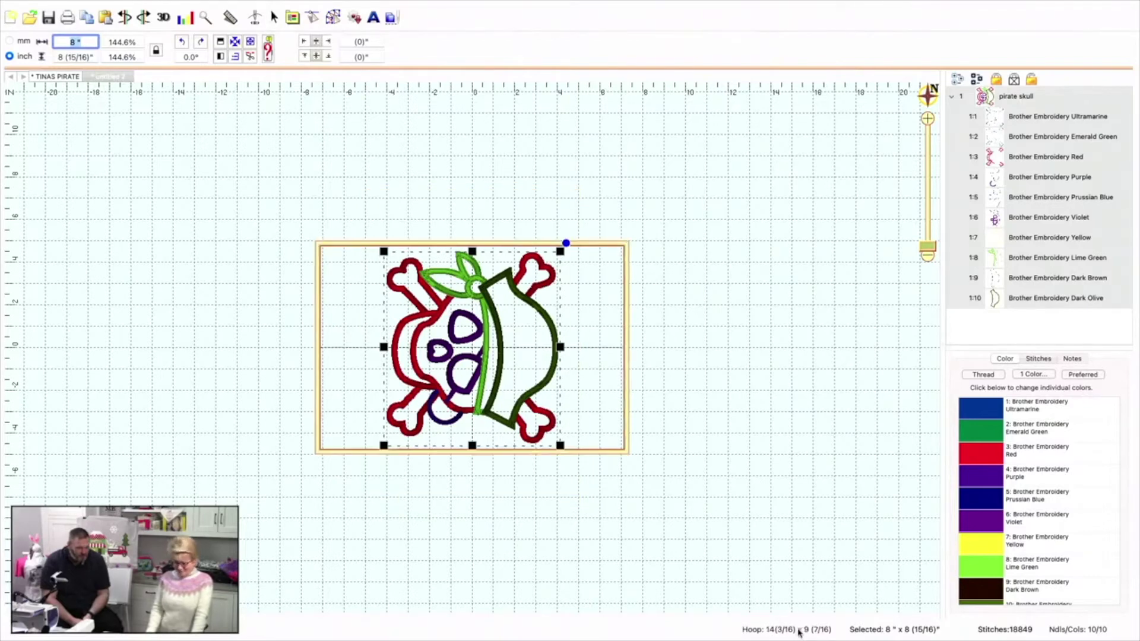
{"action": "left_click", "coordinate": [454, 340]}
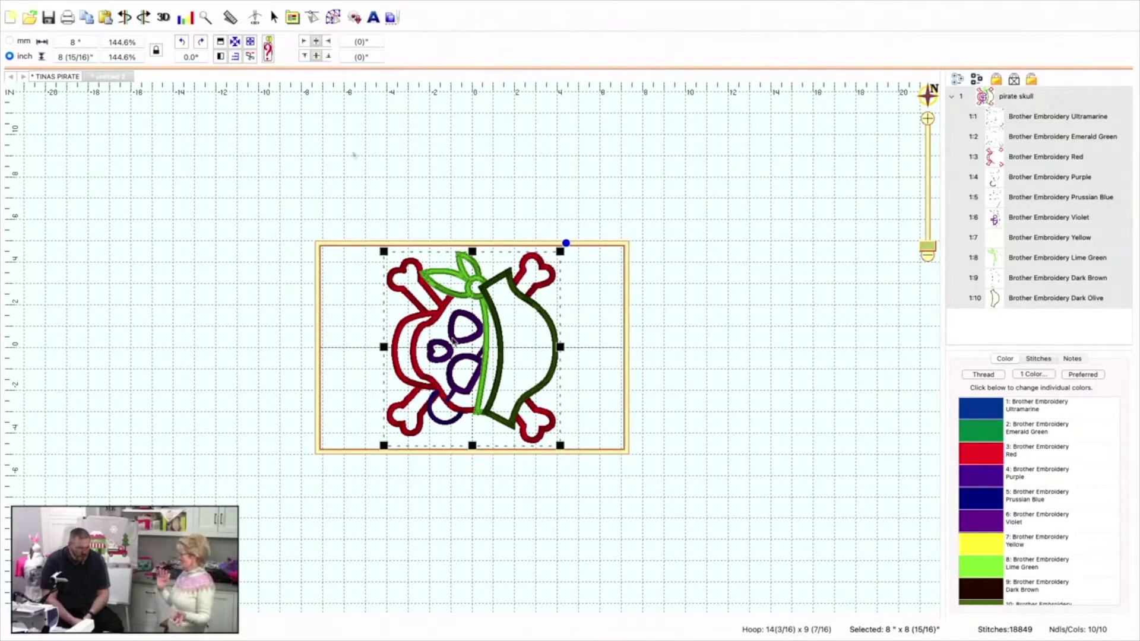
{"action": "left_click", "coordinate": [182, 43]}
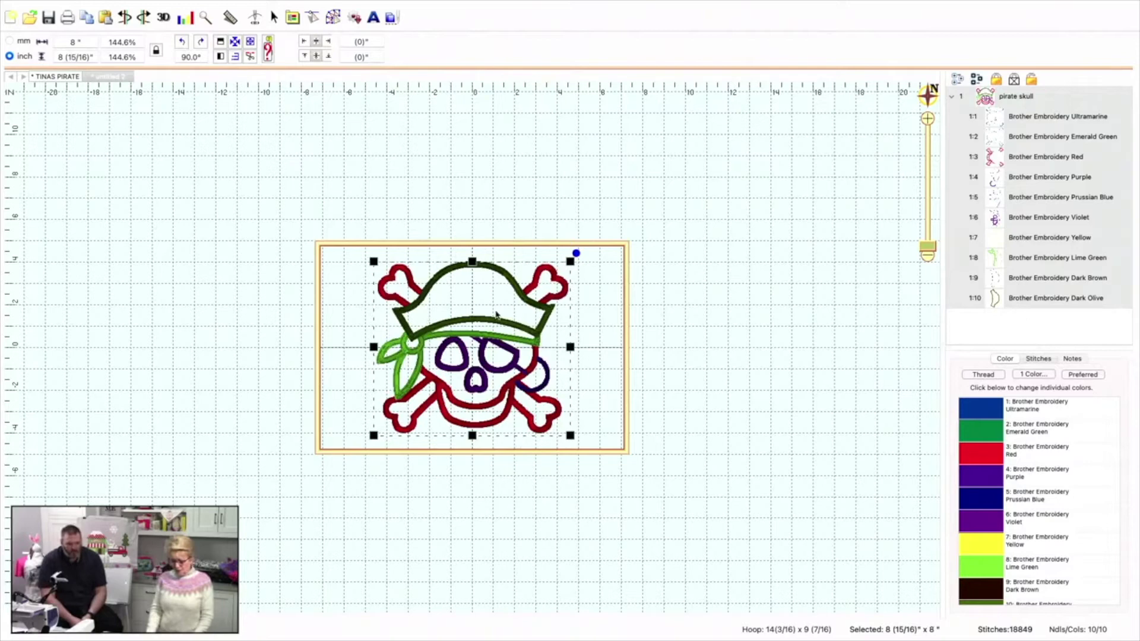
{"action": "left_click", "coordinate": [738, 390]}
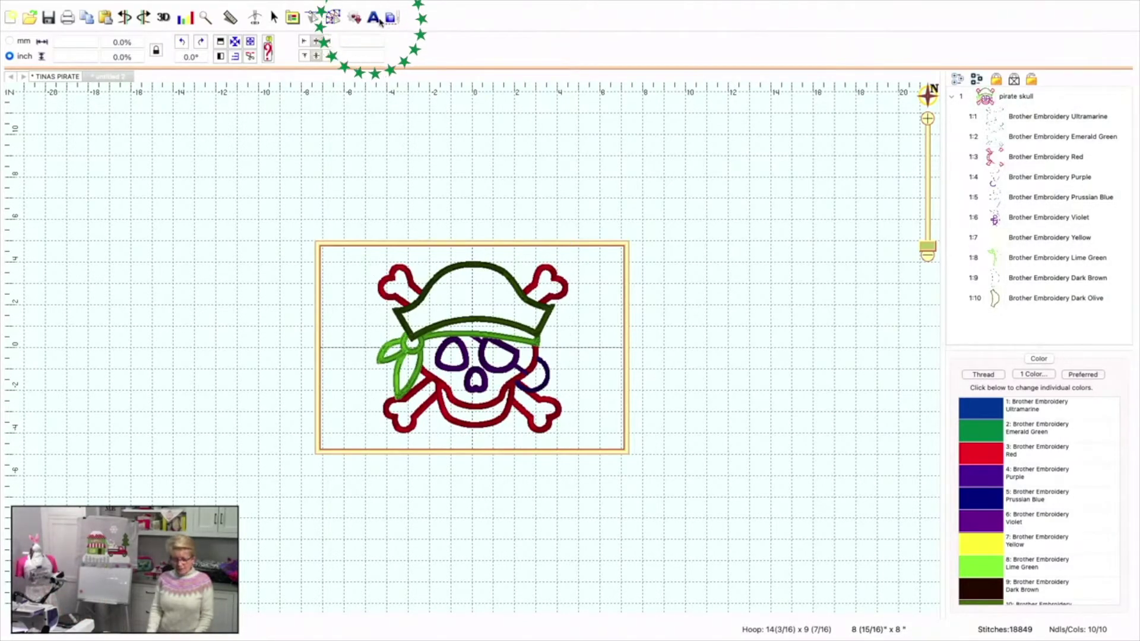
Add Block-font lettering reading 'MISS MUFFET' across the skull's face, 5 7/16" by 5/8".
{"action": "left_click", "coordinate": [375, 22]}
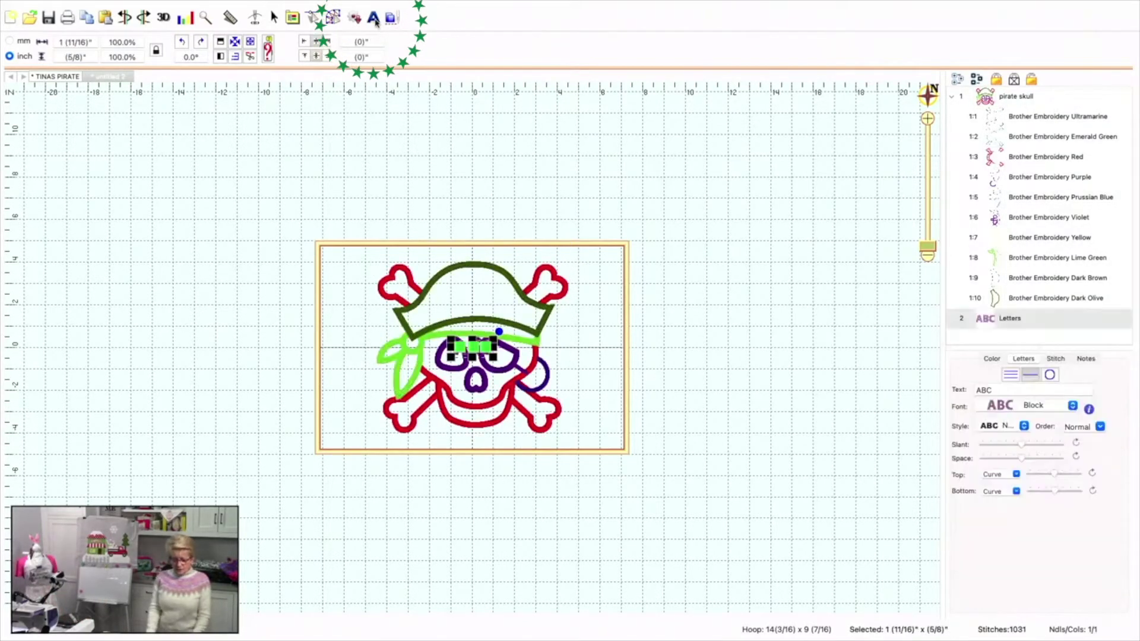
{"action": "double_click", "coordinate": [1001, 389]}
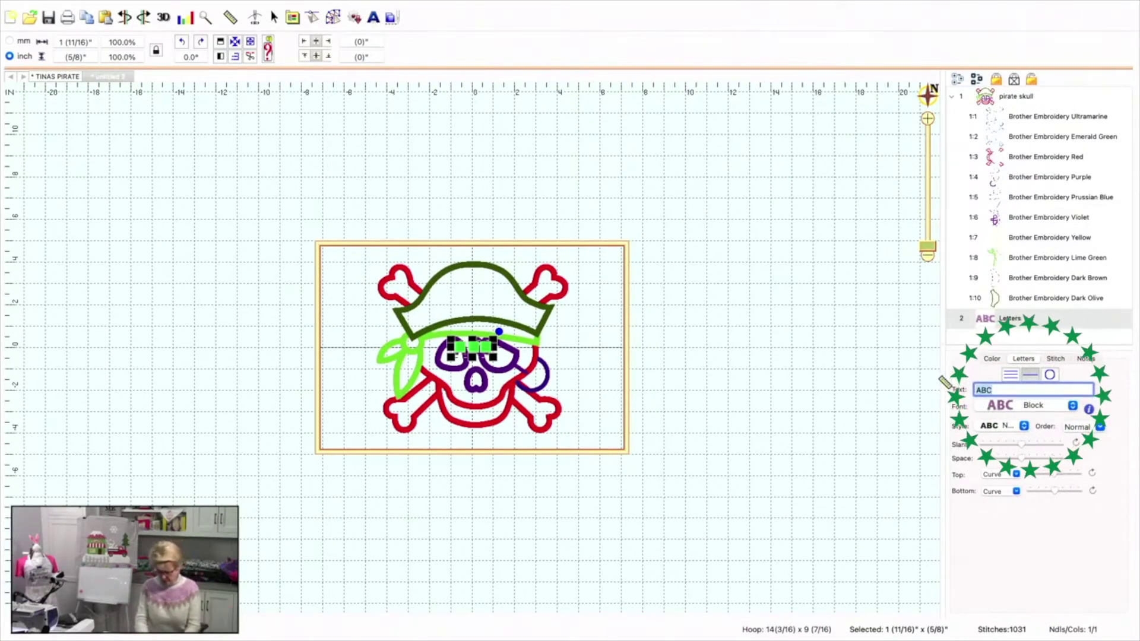
{"action": "type", "text": "MISS MUFFET"}
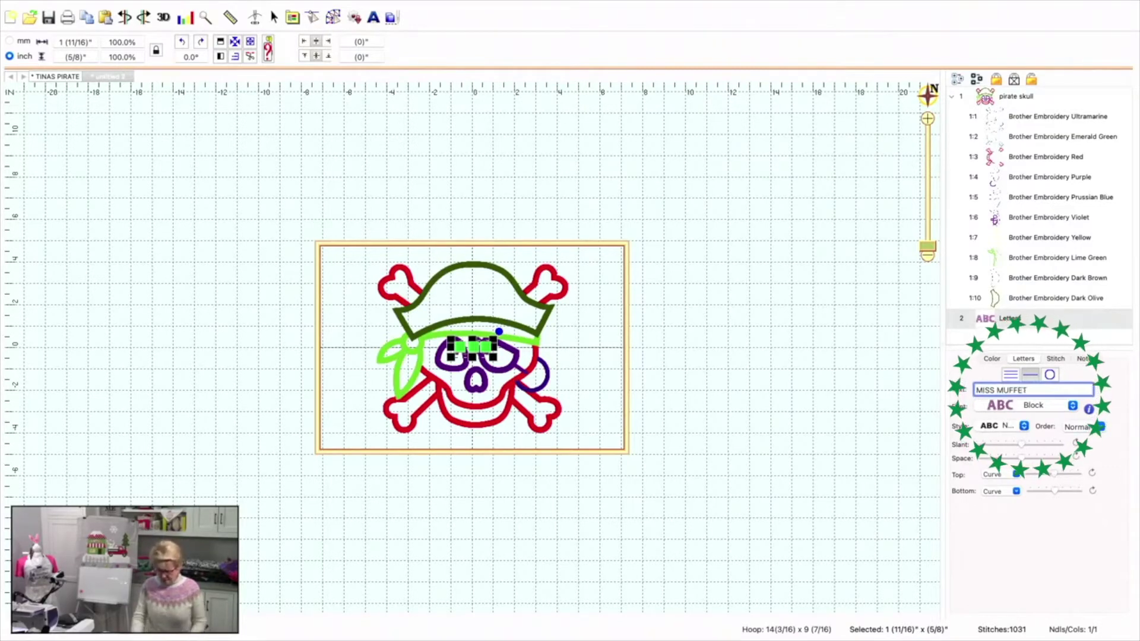
{"action": "key", "text": "Return"}
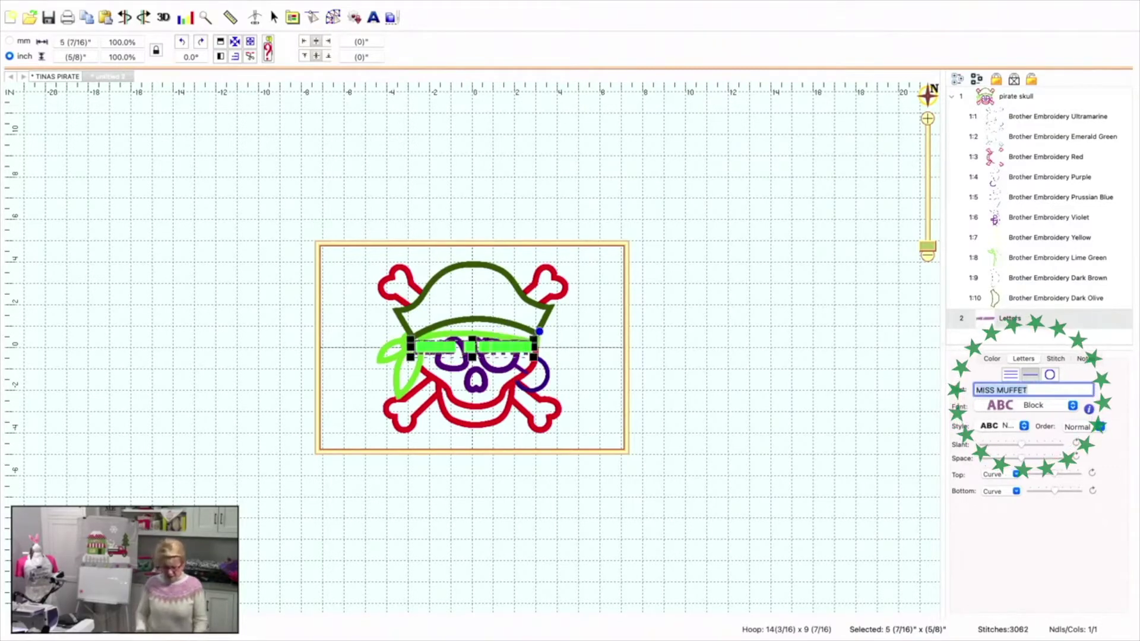
{"action": "left_click", "coordinate": [976, 390]}
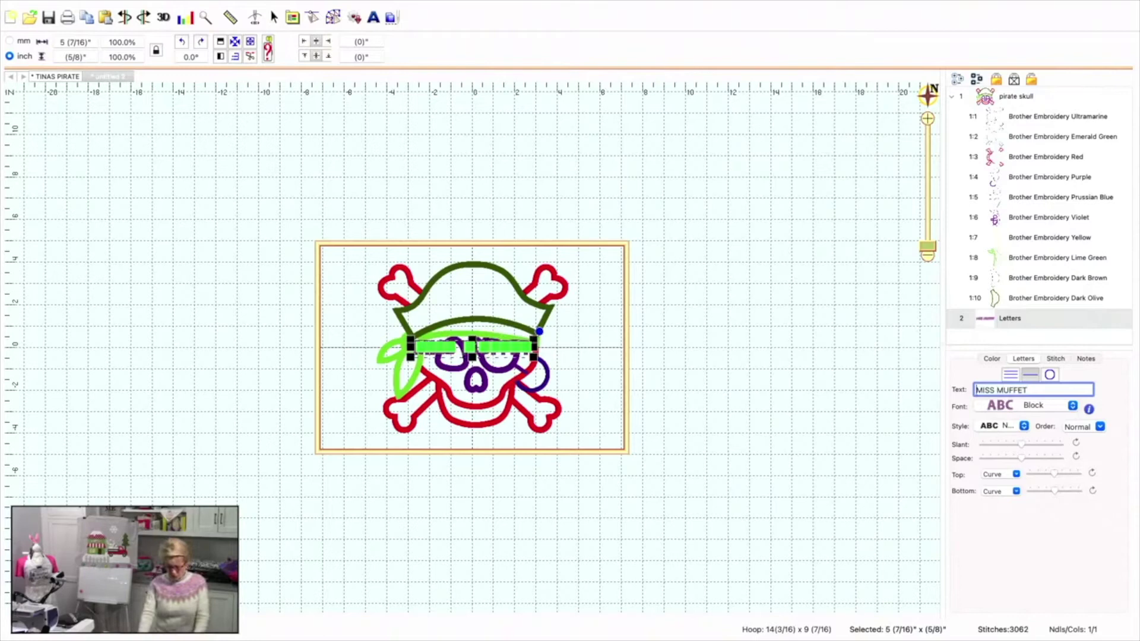
{"action": "left_click", "coordinate": [472, 355]}
{"action": "left_click", "coordinate": [472, 354]}
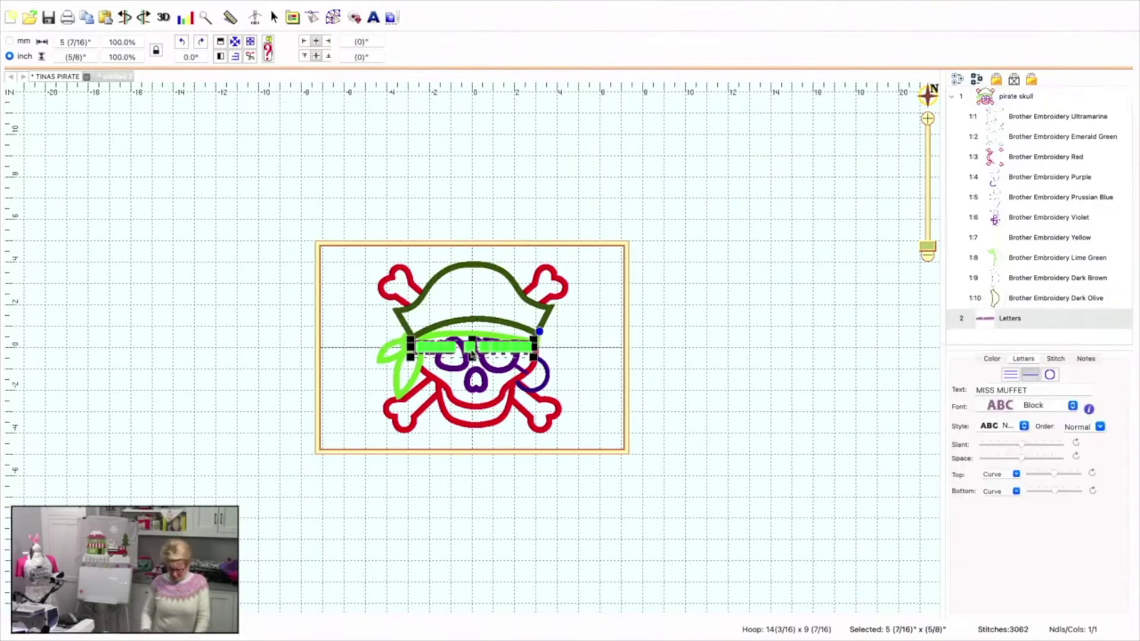
Raise the MISS MUFFET lettering in small nudges until it lies across the hat band.
{"action": "left_click_drag", "start_coordinate": [472, 355], "coordinate": [473, 347]}
{"action": "key", "text": "Up"}
{"action": "key", "text": "Up"}
{"action": "key", "text": "Up"}
{"action": "key", "text": "Up"}
{"action": "key", "text": "Up"}
{"action": "key", "text": "Up"}
{"action": "key", "text": "Up"}
{"action": "key", "text": "Up"}
{"action": "key", "text": "Up"}
{"action": "key", "text": "Up"}
{"action": "key", "text": "Up"}
{"action": "key", "text": "Up"}
{"action": "key", "text": "Up"}
{"action": "key", "text": "Up"}
{"action": "key", "text": "Up"}
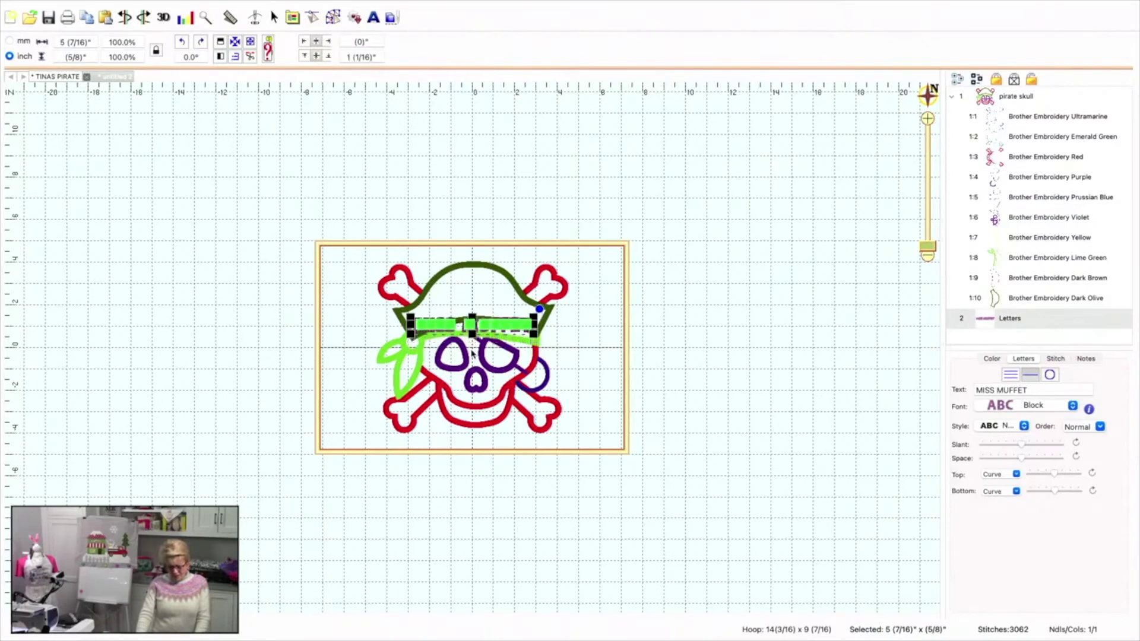
{"action": "key", "text": "Up"}
{"action": "key", "text": "Up"}
{"action": "key", "text": "Up"}
{"action": "key", "text": "Up"}
{"action": "key", "text": "Up"}
{"action": "key", "text": "Up"}
{"action": "key", "text": "Up"}
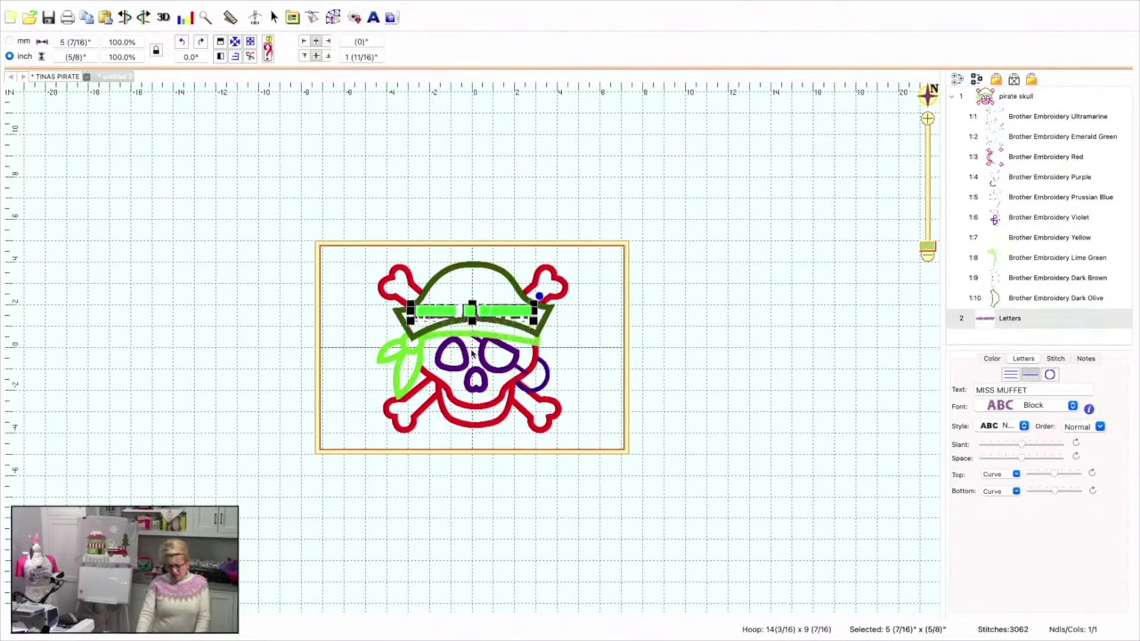
{"action": "key", "text": "Up"}
{"action": "key", "text": "Up"}
{"action": "key", "text": "Up"}
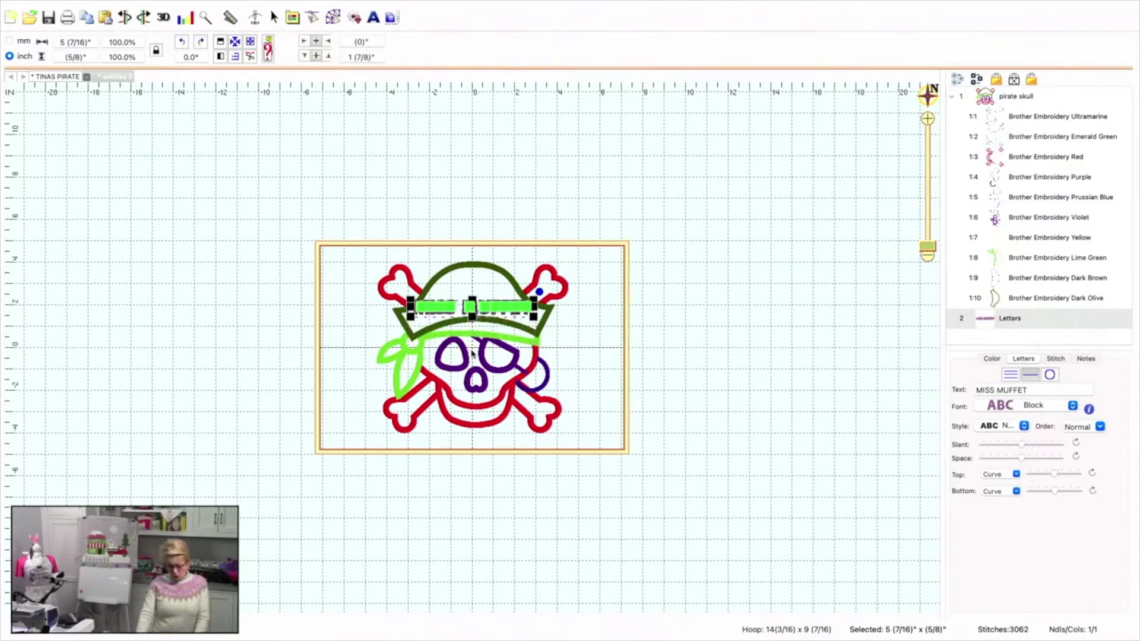
{"action": "key", "text": "Up"}
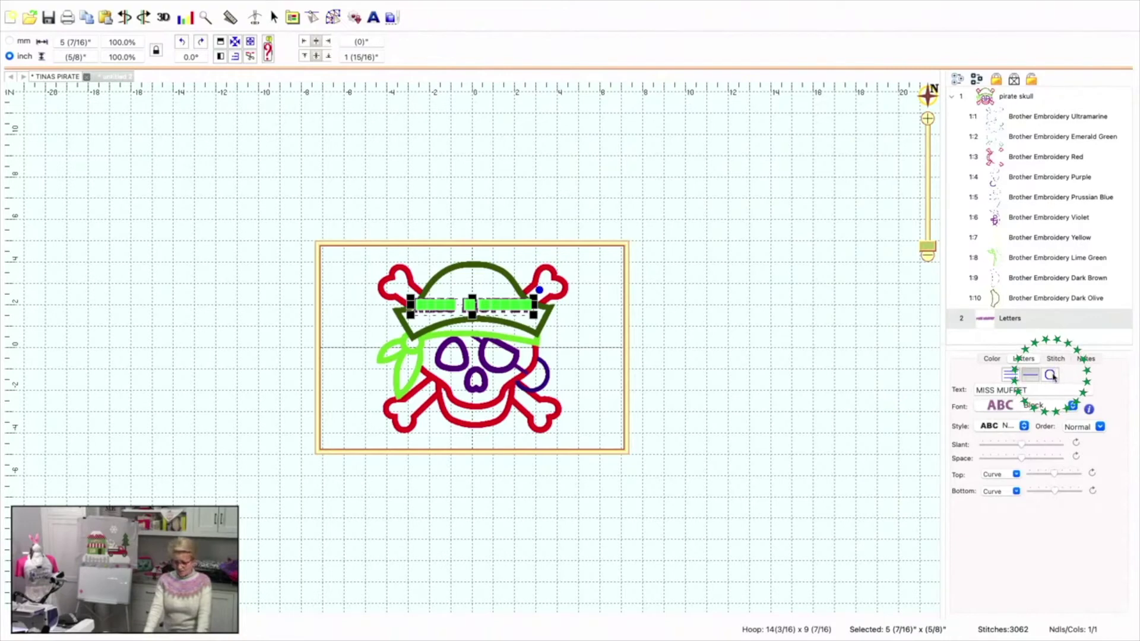
Arc the MISS MUFFET lettering in a circle layout at a 141.0 mm radius along the brim.
{"action": "left_click", "coordinate": [1050, 374]}
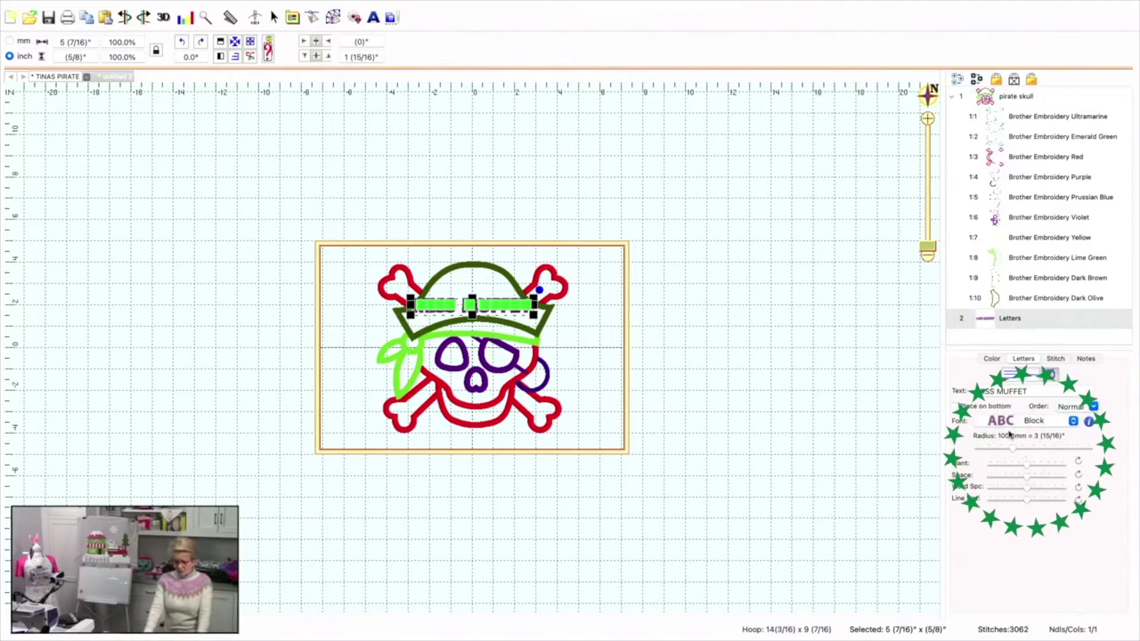
{"action": "left_click_drag", "start_coordinate": [1012, 448], "coordinate": [1017, 450]}
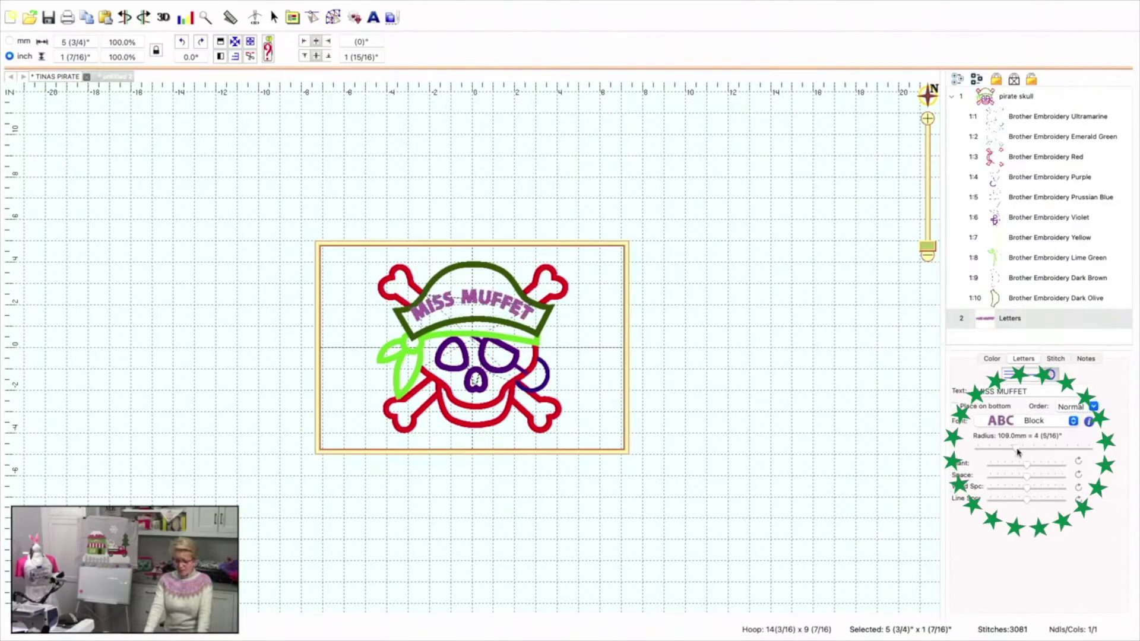
{"action": "left_click_drag", "start_coordinate": [1017, 450], "coordinate": [1013, 450]}
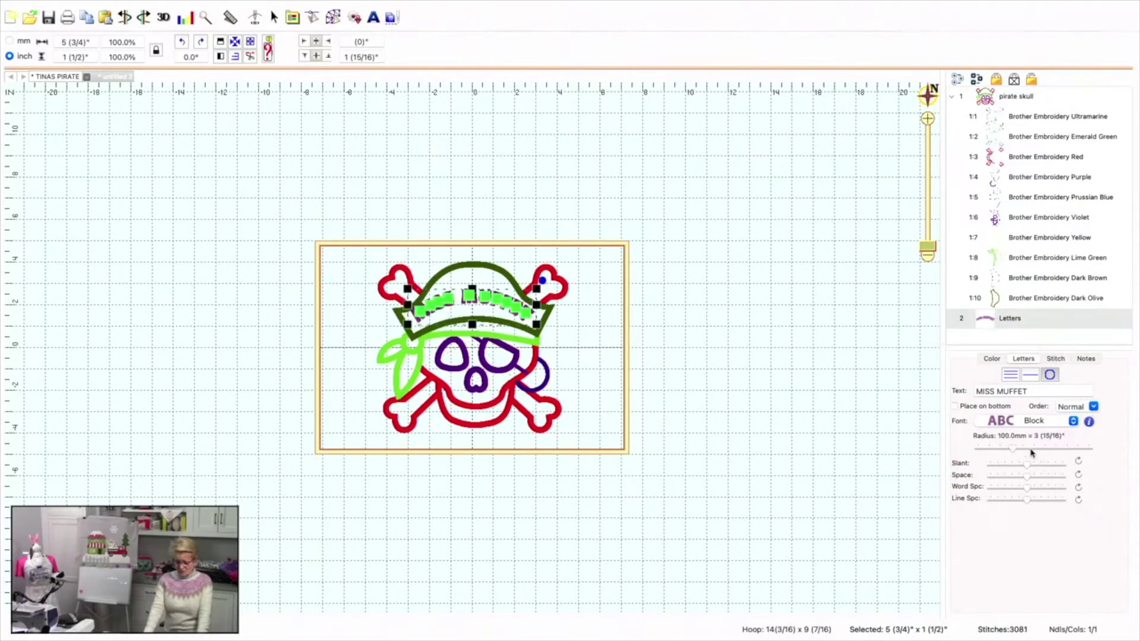
{"action": "mouse_move", "coordinate": [1009, 452]}
{"action": "left_mouse_down"}
{"action": "mouse_move", "coordinate": [1042, 451]}
{"action": "mouse_move", "coordinate": [1026, 450]}
{"action": "left_mouse_up"}
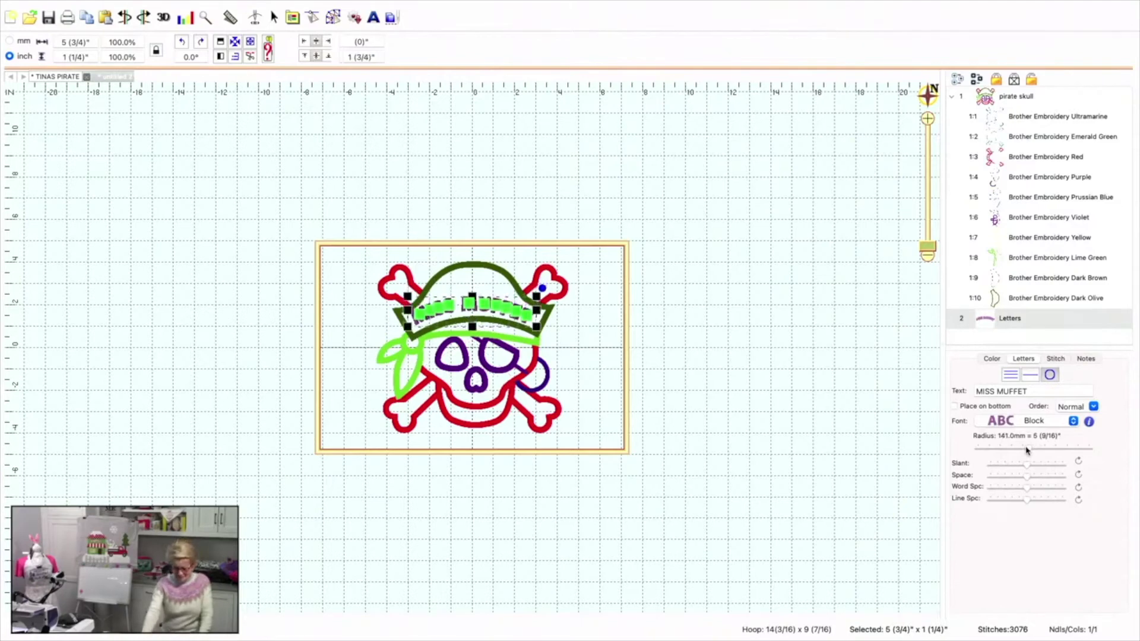
{"action": "left_click", "coordinate": [789, 393]}
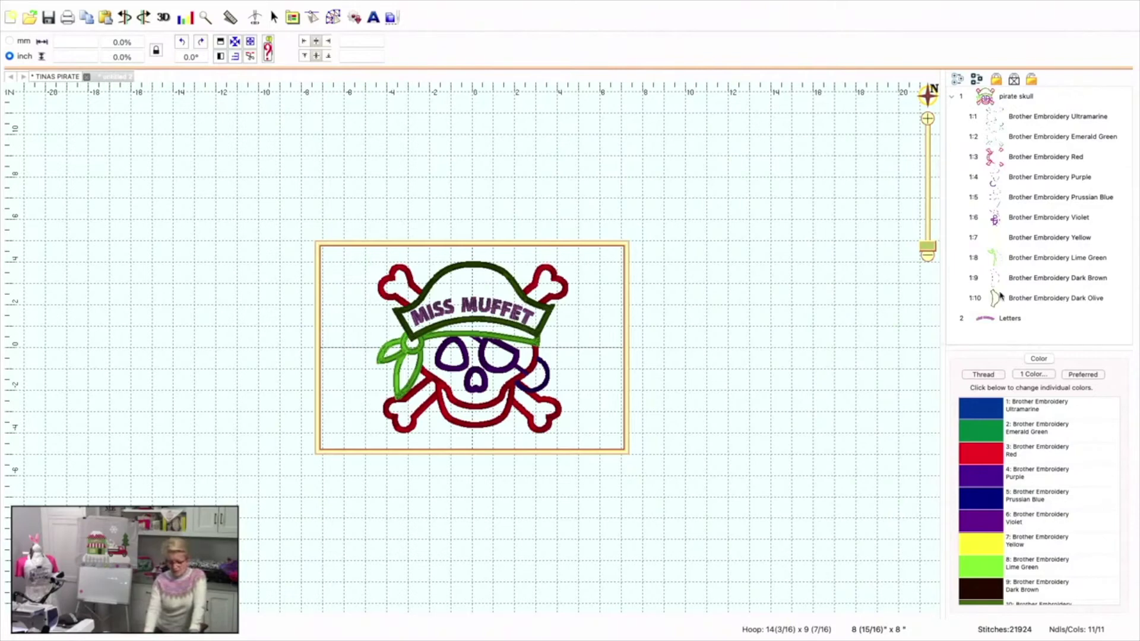
Widen the lettering arc to a 144.0 mm radius and tilt it 1.3°.
{"action": "left_click", "coordinate": [1011, 318]}
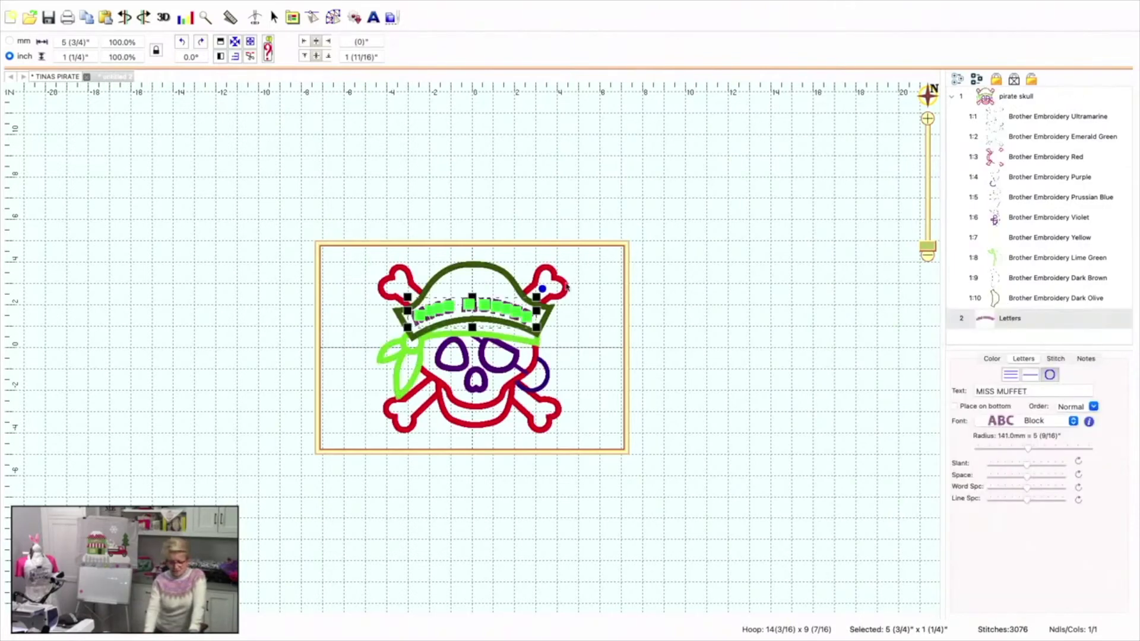
{"action": "left_click_drag", "start_coordinate": [543, 289], "coordinate": [545, 289]}
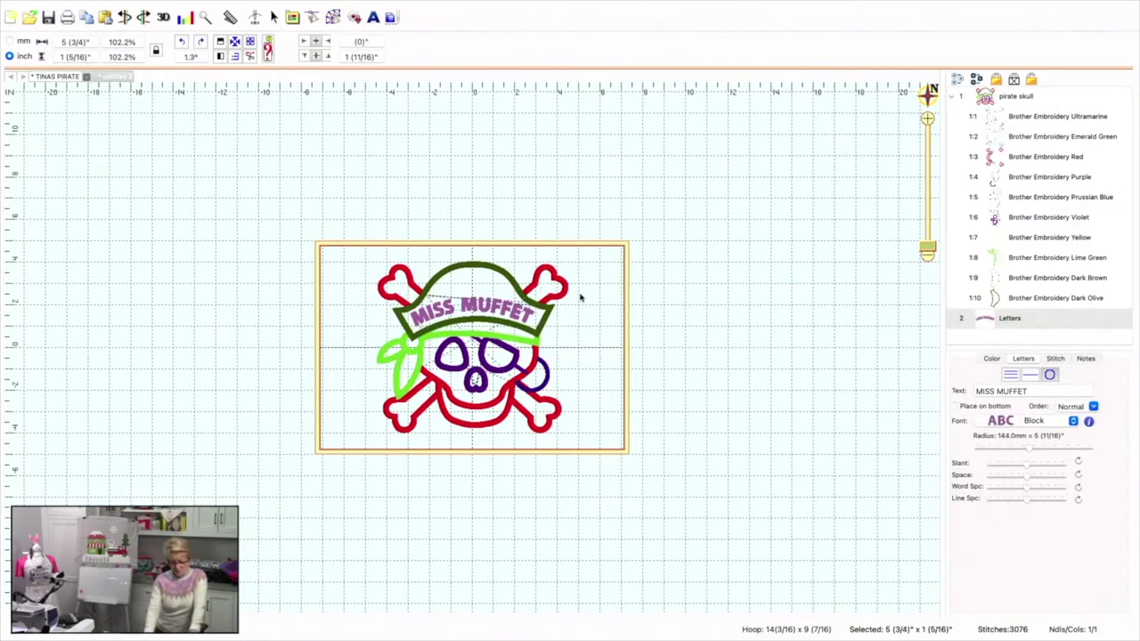
{"action": "left_click", "coordinate": [738, 308]}
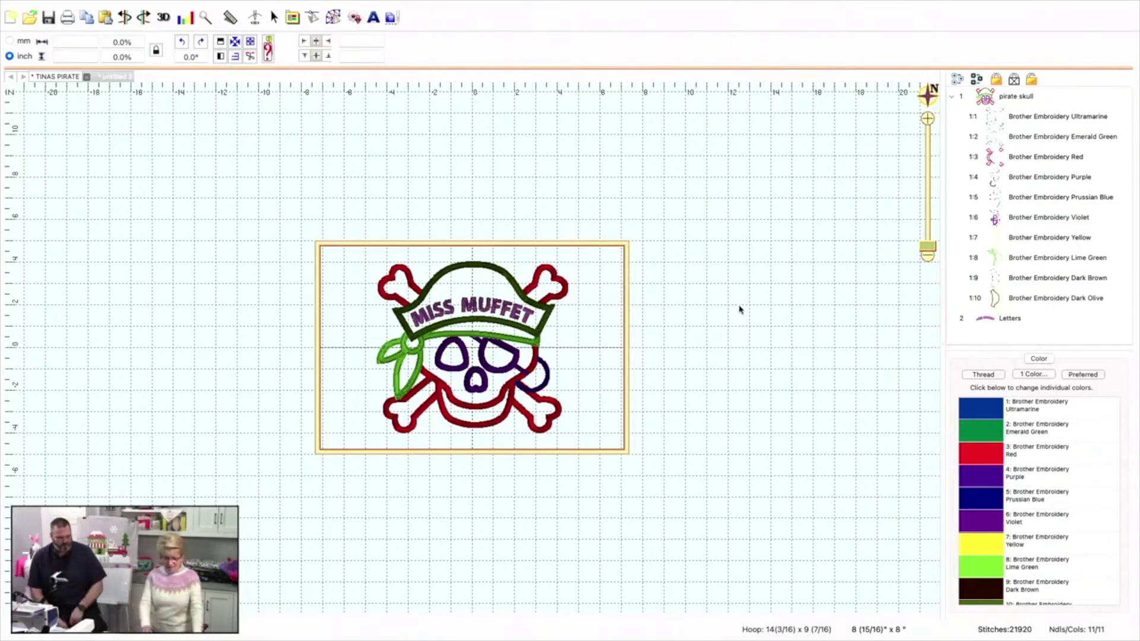
Replay the stitch-out simulation of all 21,920 stitches from the beginning.
{"action": "left_click", "coordinate": [255, 17]}
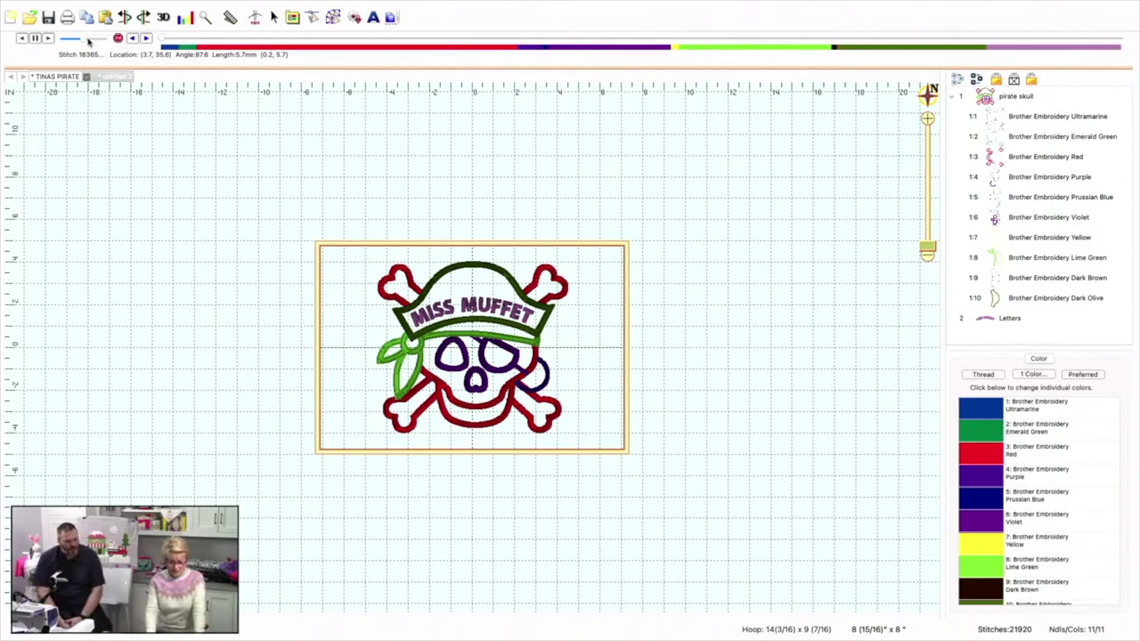
{"action": "left_click", "coordinate": [50, 38]}
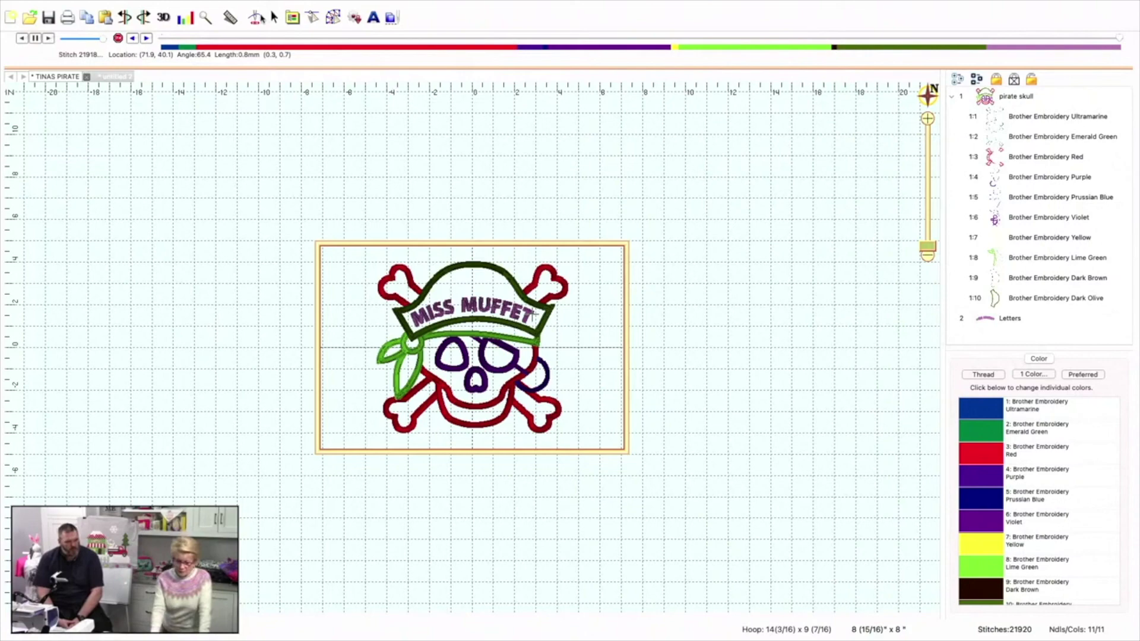
Send the design, keeping the name 'Design', via Utility > Send to Solaris / XP1.
{"action": "mouse_move", "coordinate": [110, 5]}
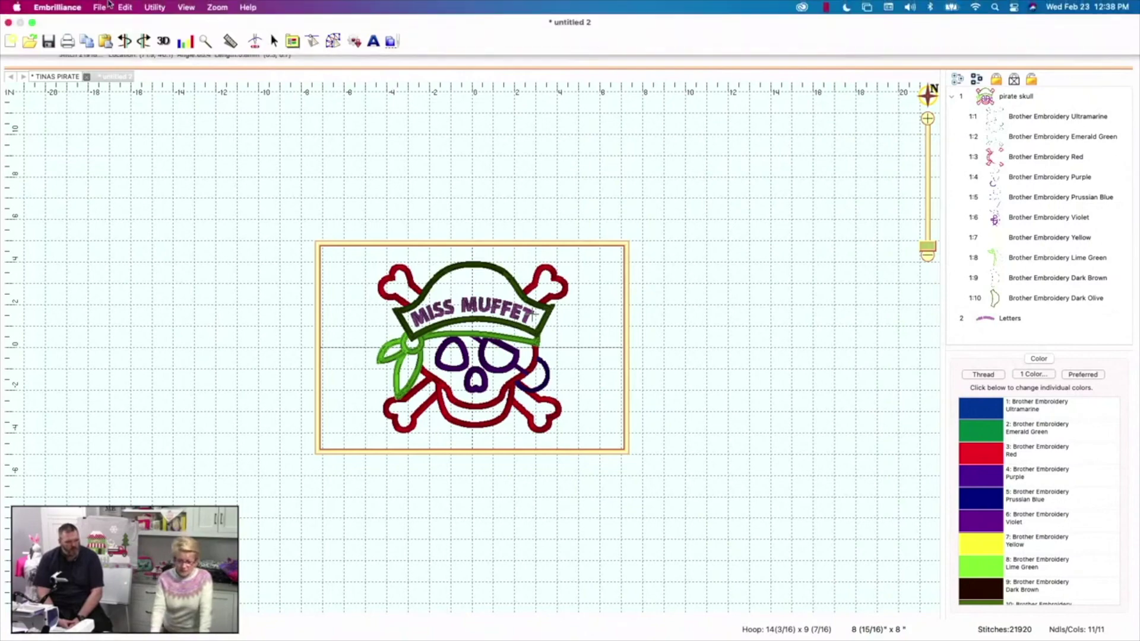
{"action": "left_click", "coordinate": [155, 8]}
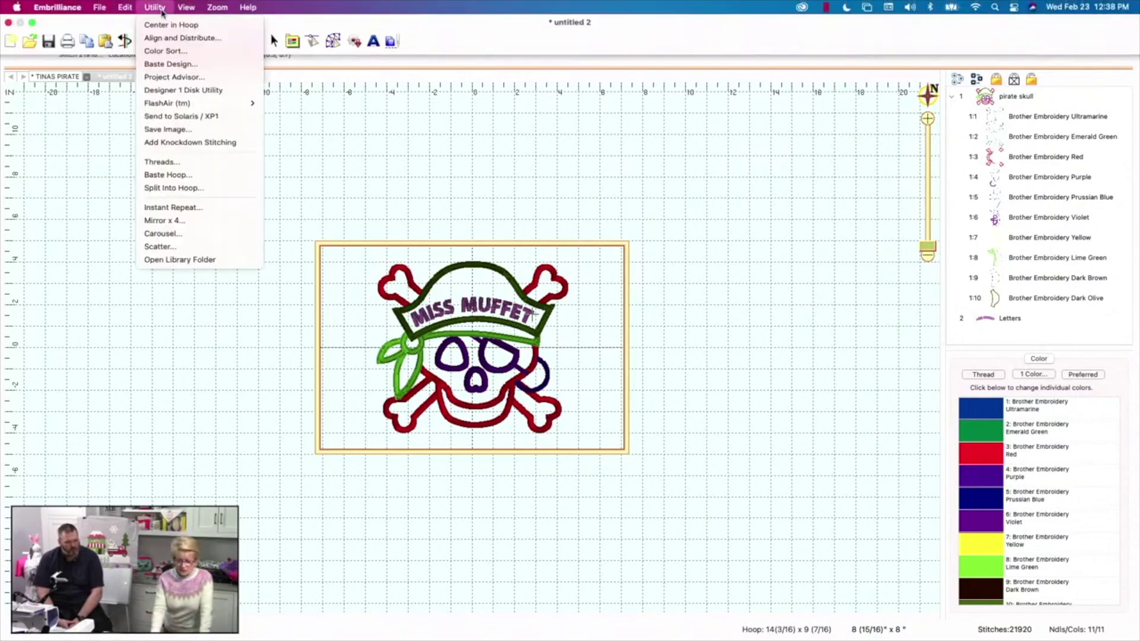
{"action": "left_click", "coordinate": [165, 118]}
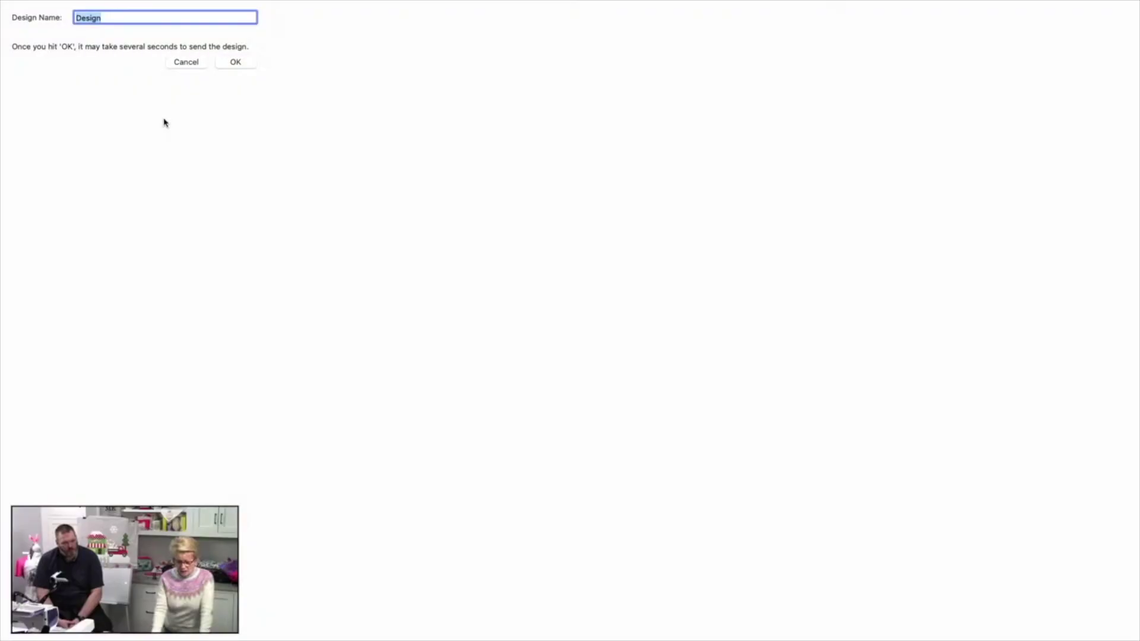
{"action": "left_click", "coordinate": [237, 63]}
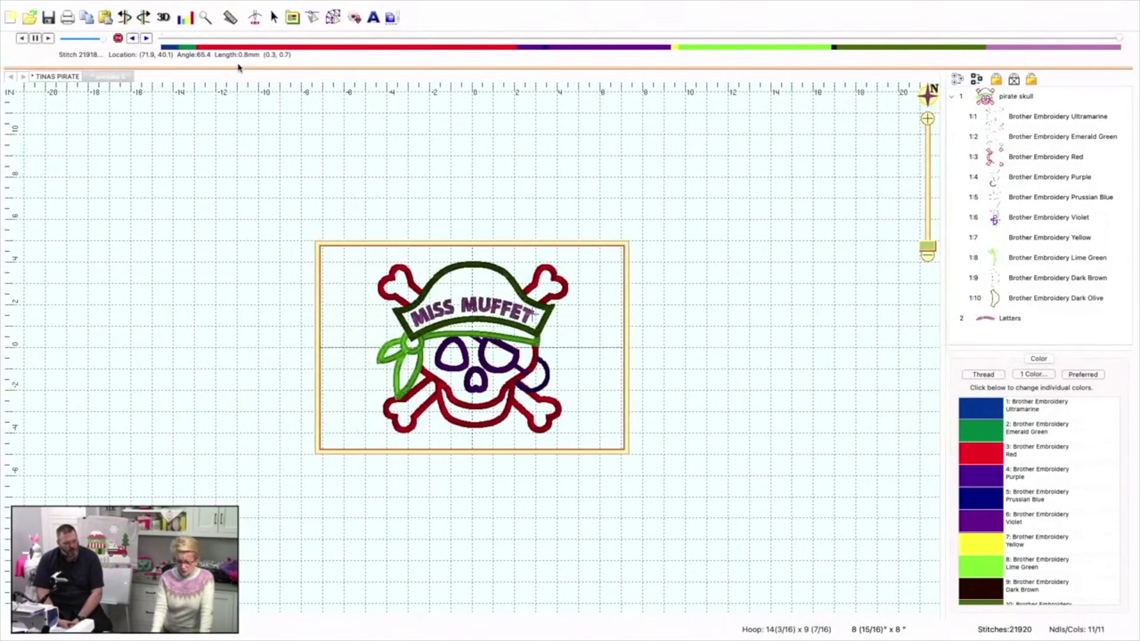